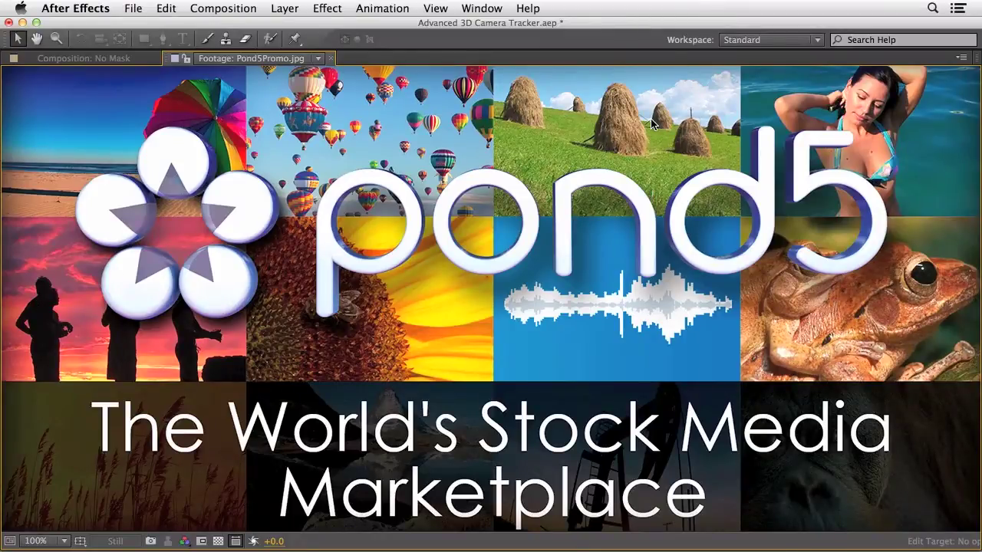
Step: Restore the full workspace and load the escalator businessman .mov into the footage viewer
key("grave")
left_click(596, 59)
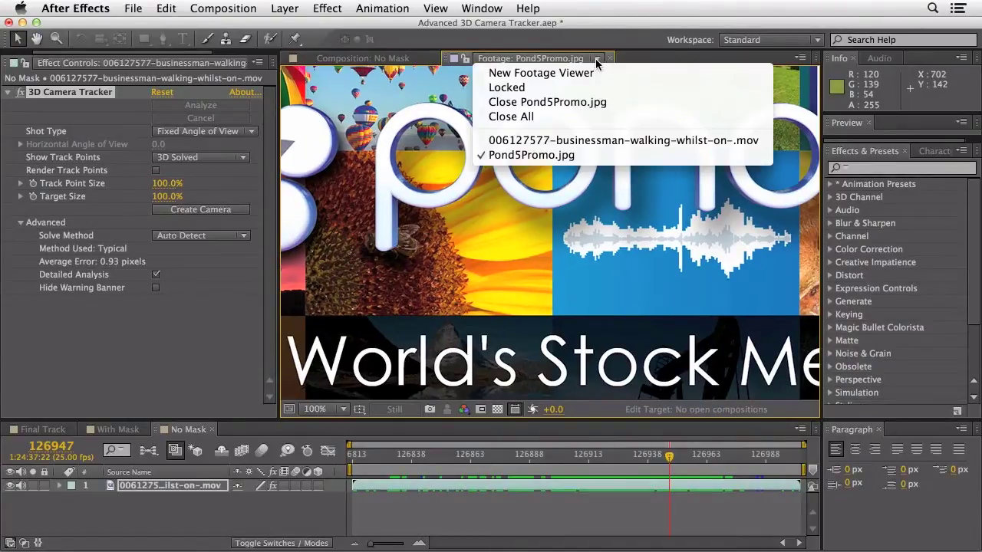
left_click(587, 139)
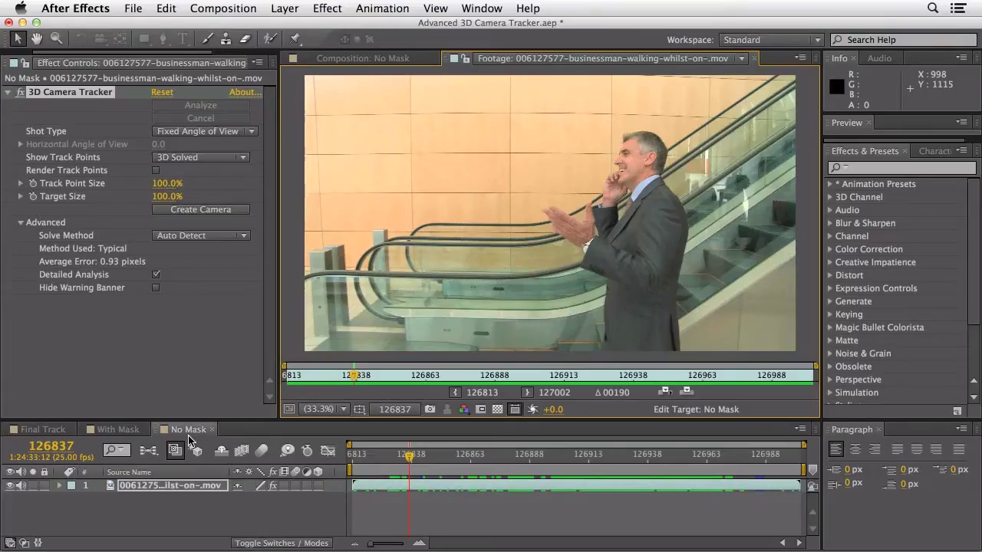
Step: Scrub the No Mask comp to see its 'Unable to solve camera' frames, then open With Mask
left_click(186, 432)
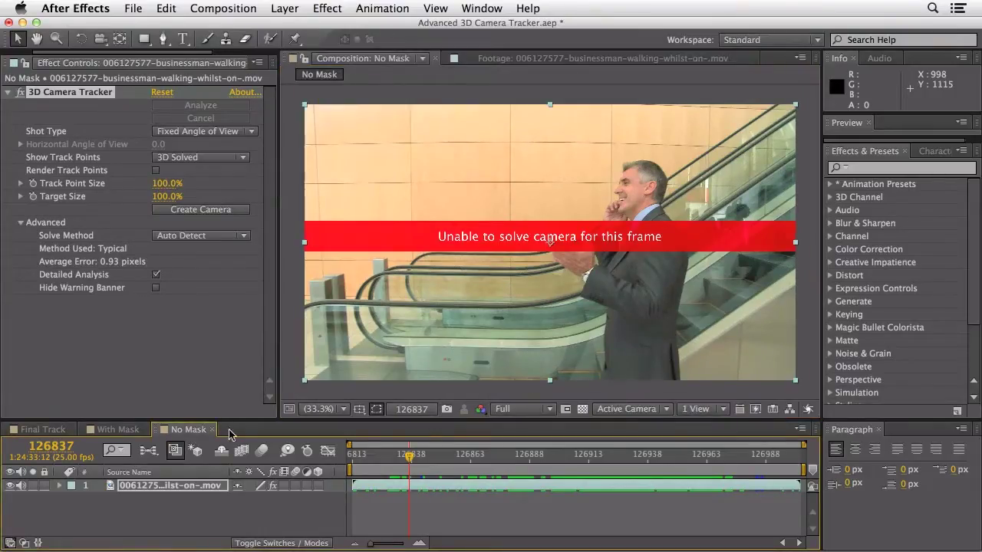
left_click_drag(662, 463, 422, 458)
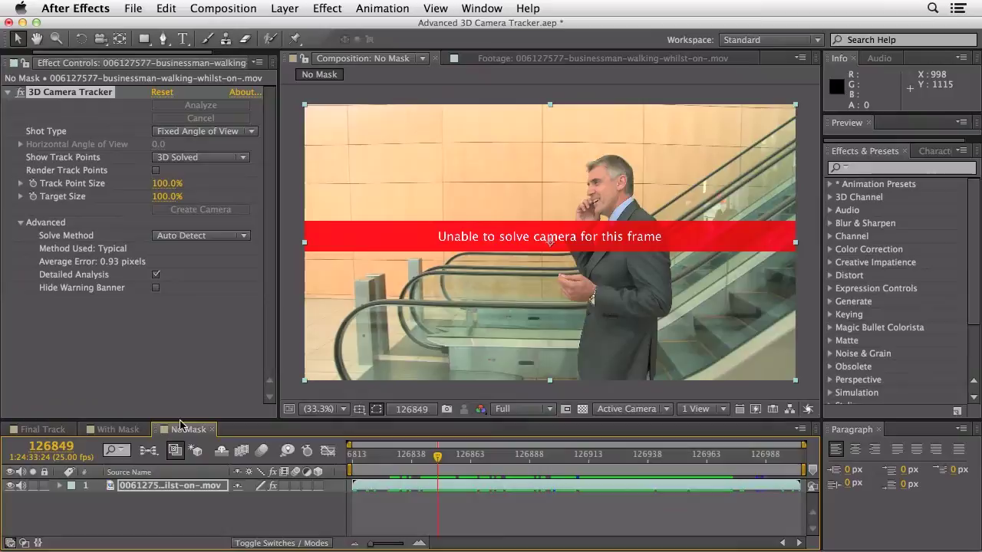
left_click(131, 433)
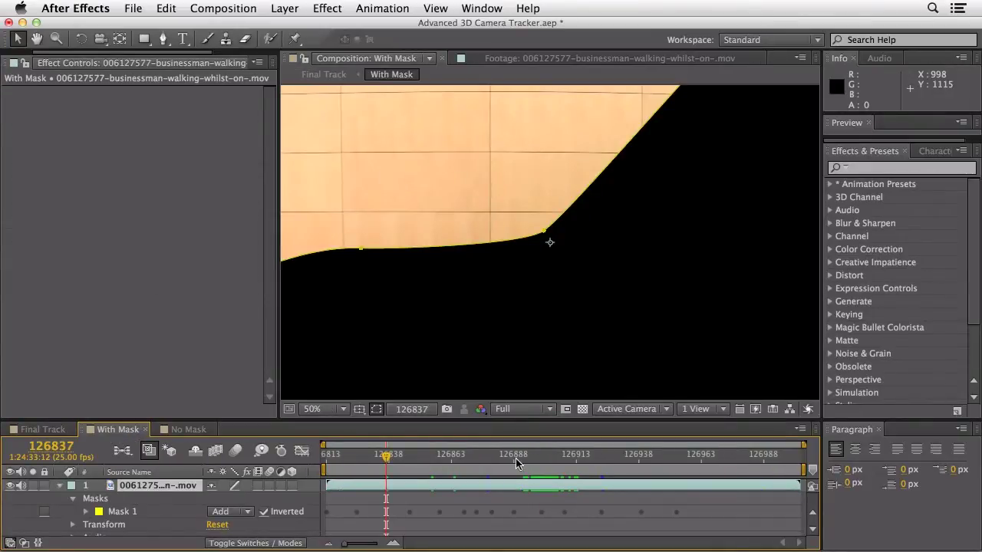
Step: Fit the With Mask viewer to the frame and uncheck Inverted on Mask 1 to reveal the businessman
left_click_drag(505, 454, 456, 461)
key("shift+slash")
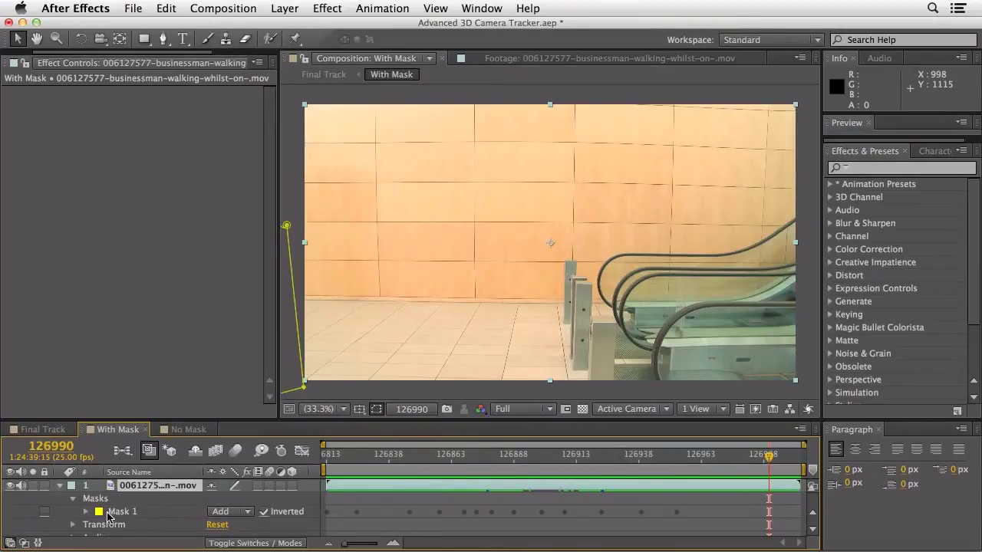
left_click_drag(554, 463, 571, 463)
left_click(264, 512)
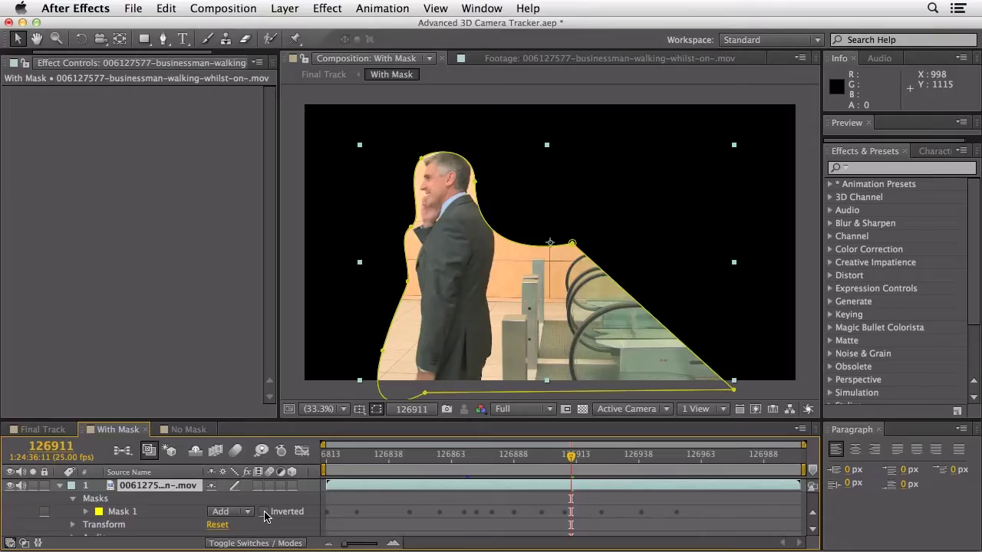
Step: Re-check Inverted on Mask 1 and scrub to frame 126942 to confirm the businessman is blacked out
left_click(265, 512)
left_click_drag(427, 455, 551, 454)
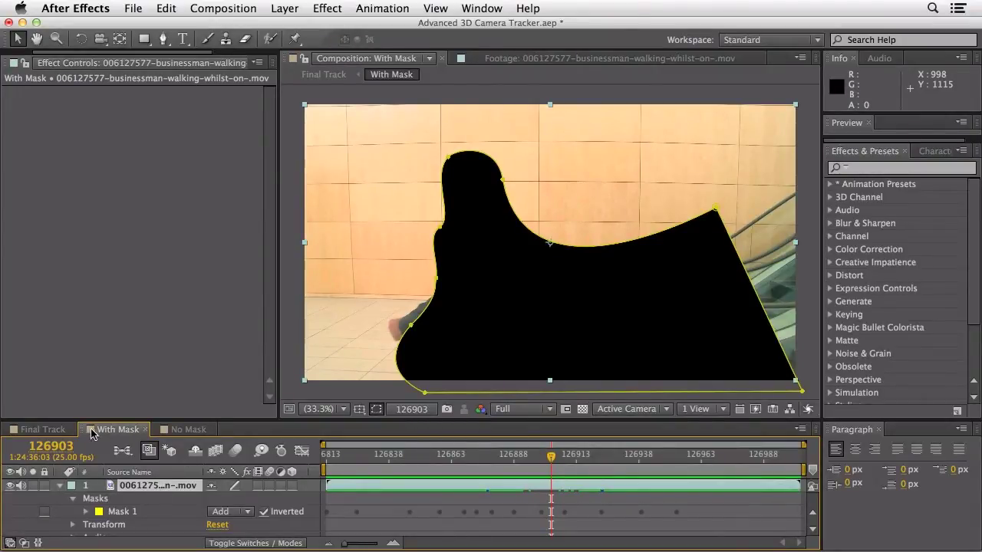
Step: Open Final Track, select 3D Camera Tracker to display its solved points, and preview the shot
left_click(42, 430)
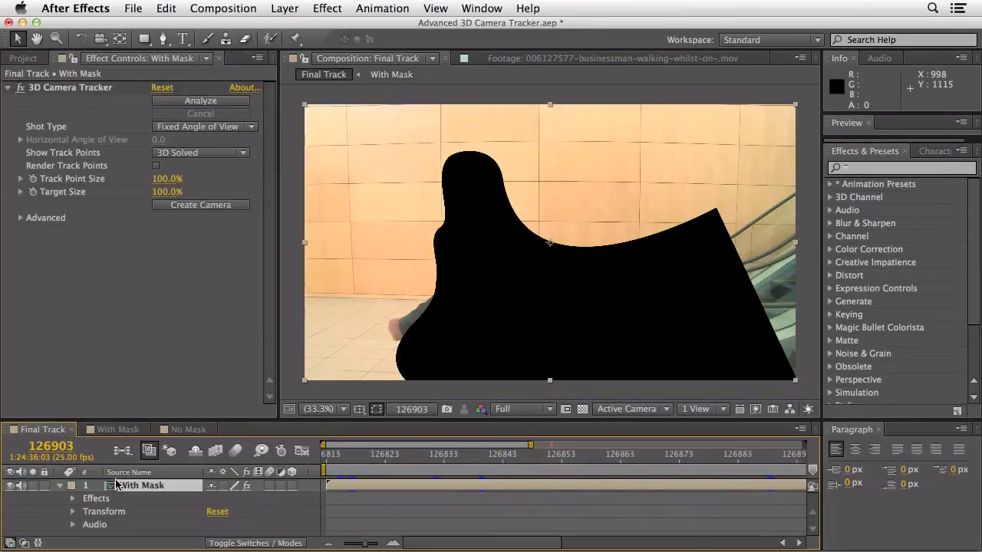
left_click_drag(438, 458, 465, 457)
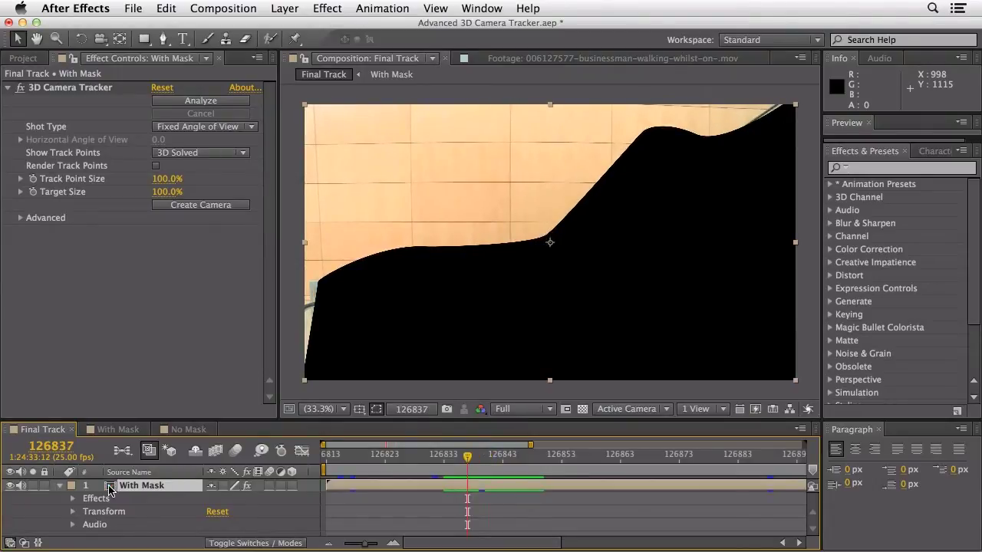
left_click(82, 88)
key("space")
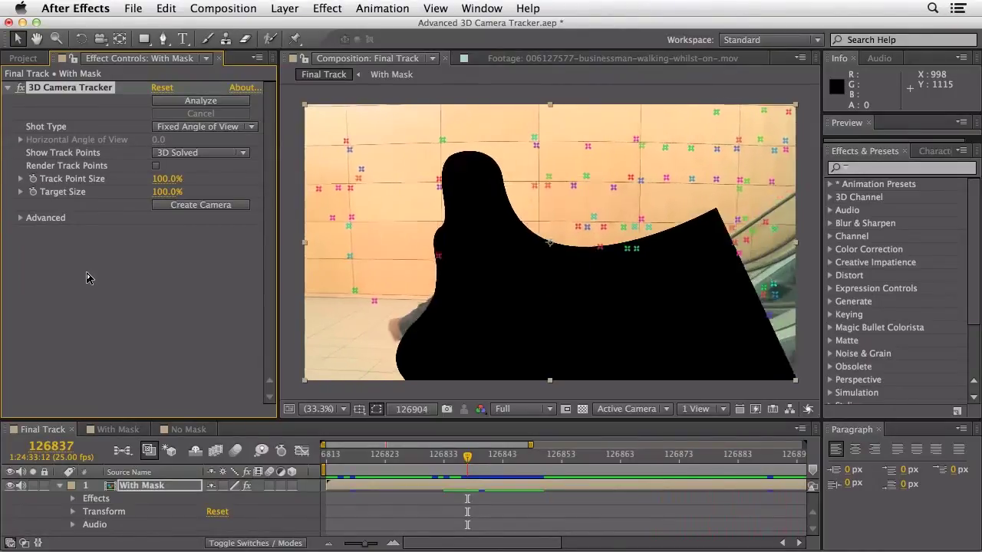
Step: Switch to the No Mask comp and scrub through its later, unsolved frames
left_click(192, 430)
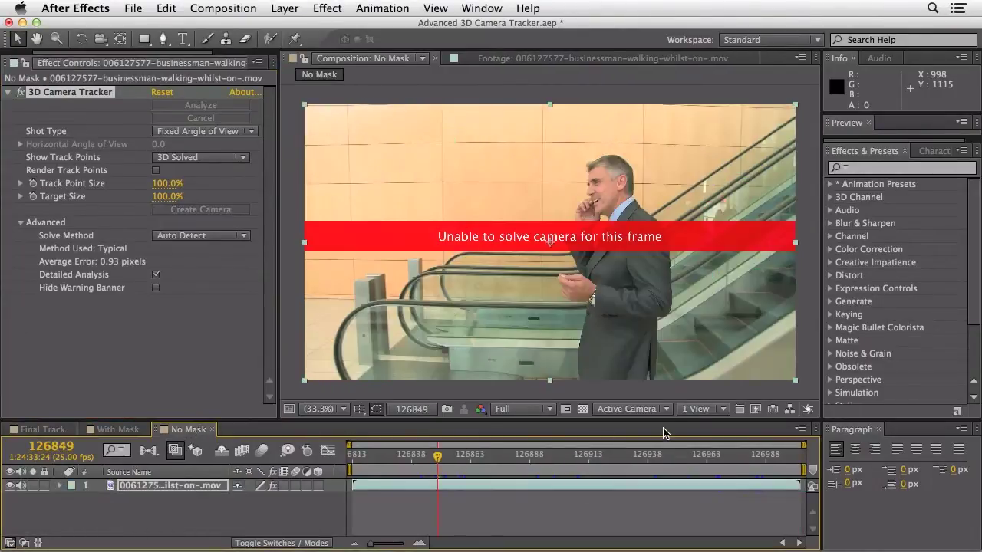
left_click_drag(637, 454, 687, 460)
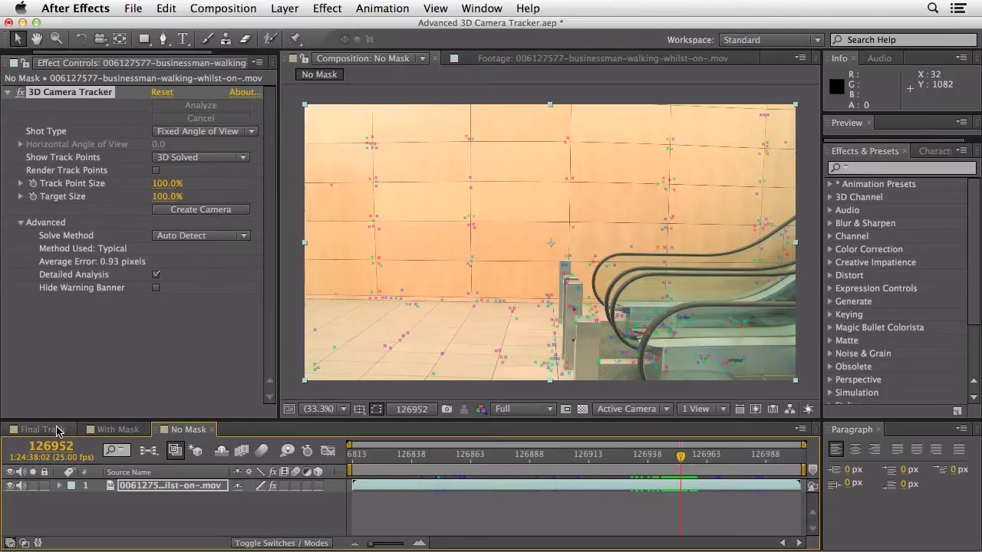
Step: In Final Track, scrub between frames 126912 and 126927 to check the points stay on the background
left_click(57, 431)
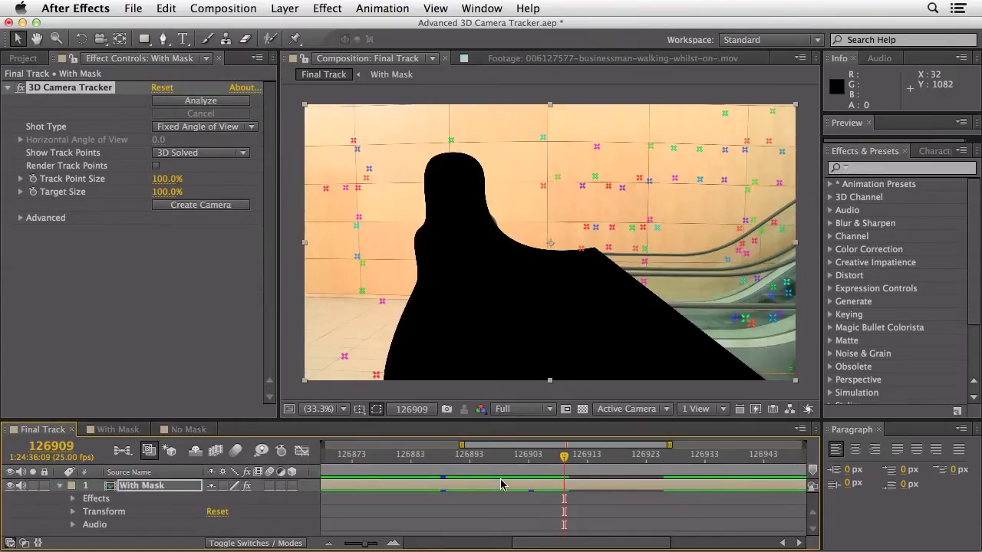
left_click_drag(607, 458, 748, 449)
left_click_drag(662, 449, 582, 441)
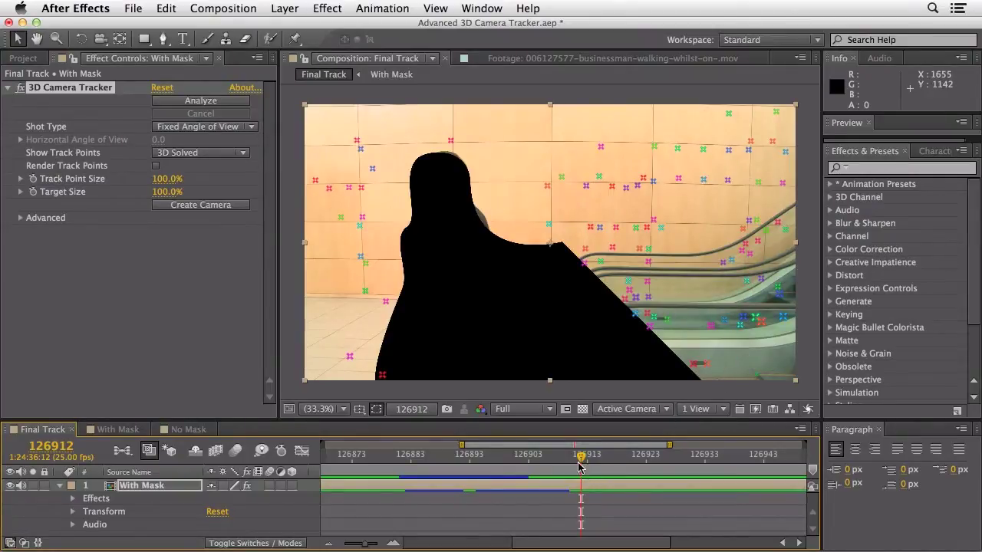
mouse_move(611, 458)
left_mouse_down()
mouse_move(634, 459)
mouse_move(626, 459)
left_mouse_up()
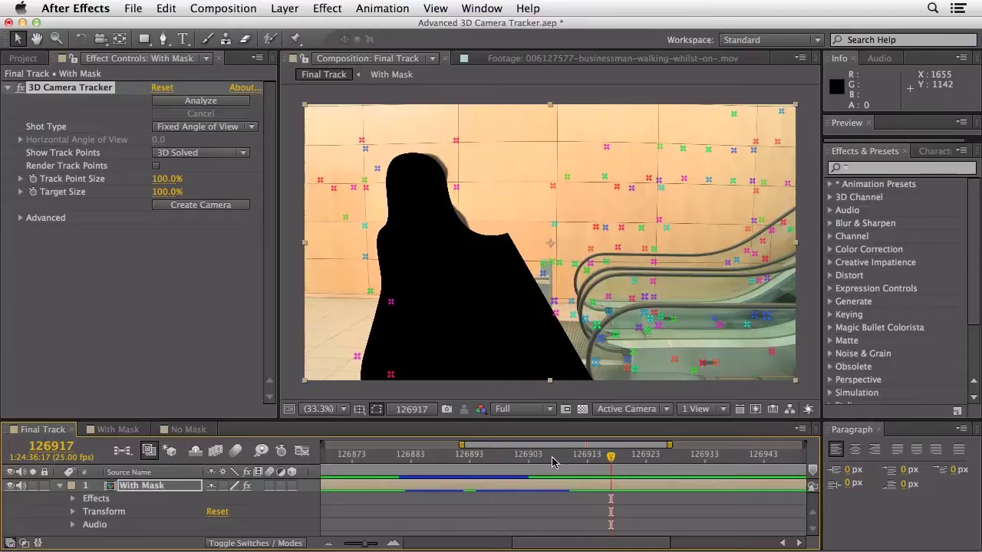
Step: Move the Final Track playhead to frame 126886 to view points around the blacked-out businessman
left_click_drag(537, 459, 488, 447)
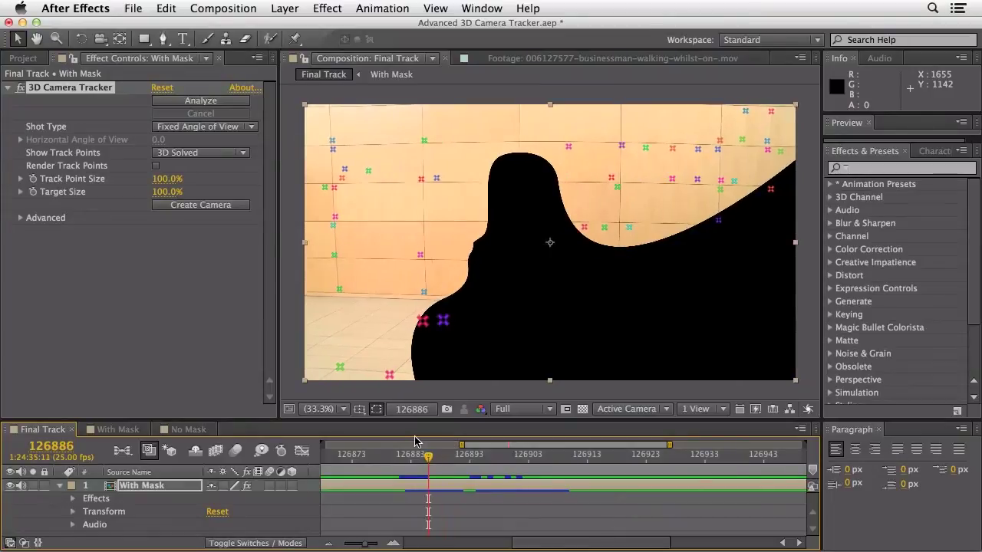
Step: Set Mask 1's mode in With Mask to None, then return to Final Track
left_click(115, 429)
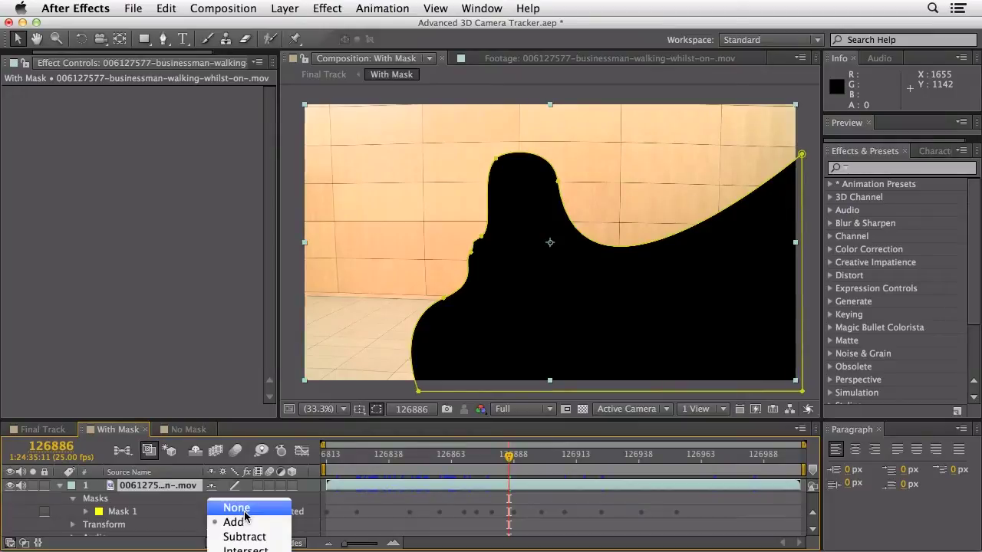
left_click(265, 512)
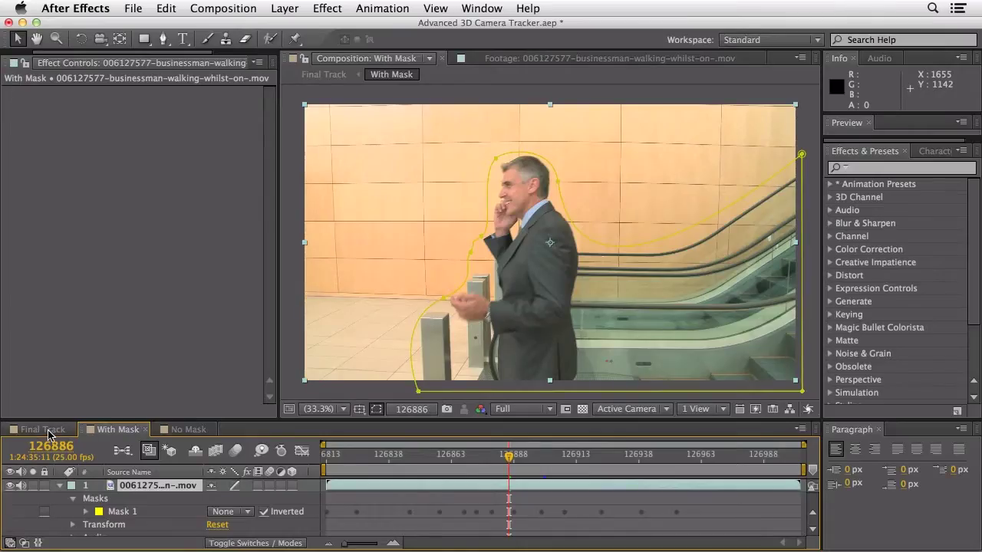
left_click(46, 432)
Step: Preview Final Track with the tracker deselected and then selected, and park on frame 126886
left_click(172, 330)
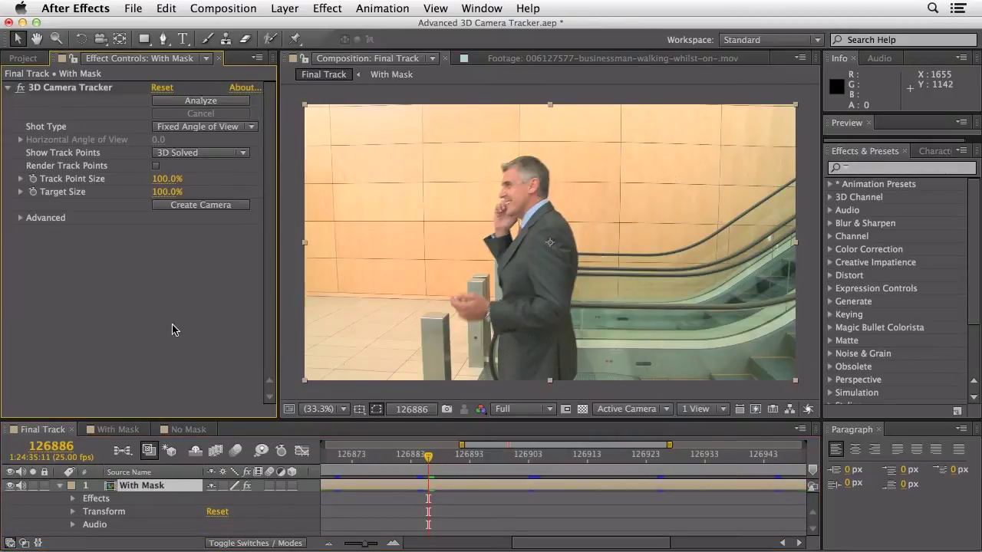
key("space")
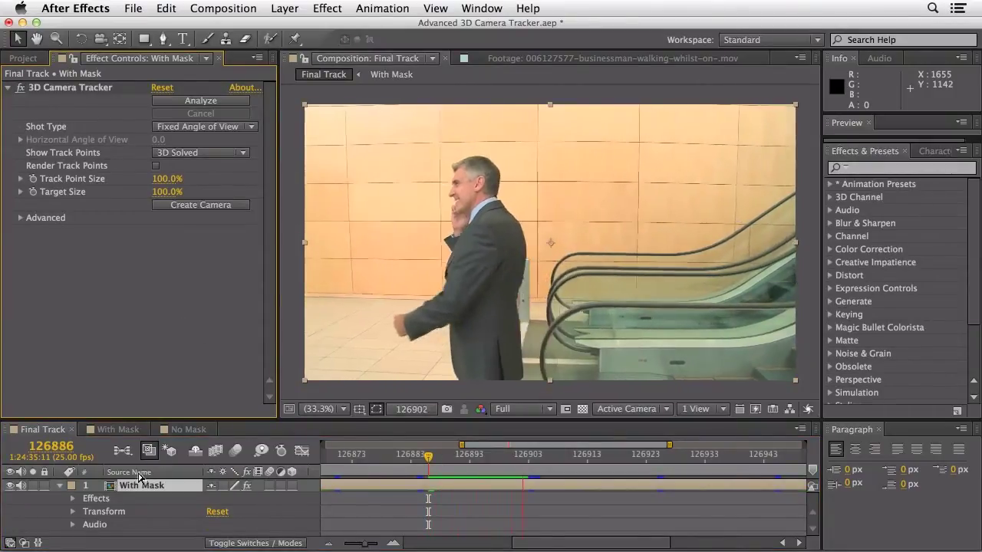
key("space")
left_click(74, 88)
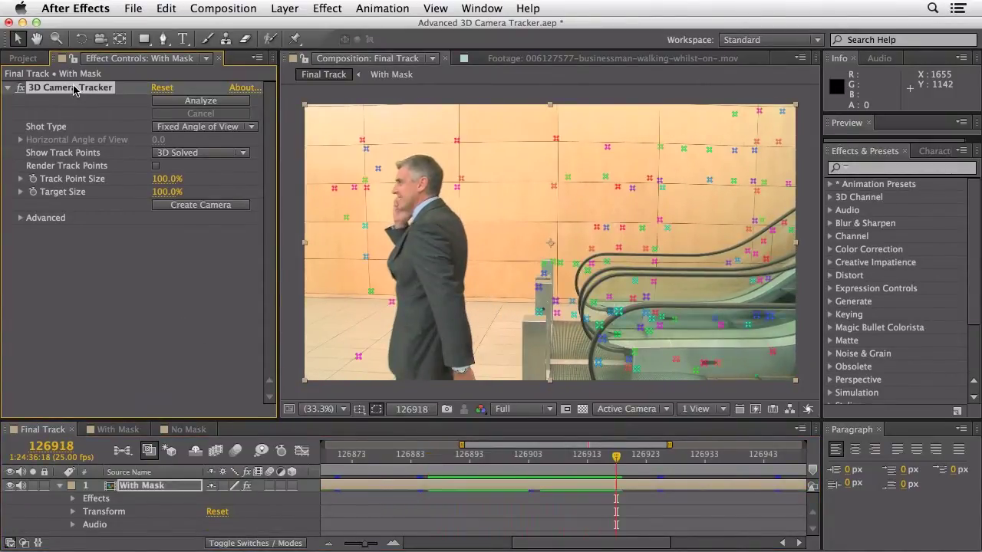
key("space")
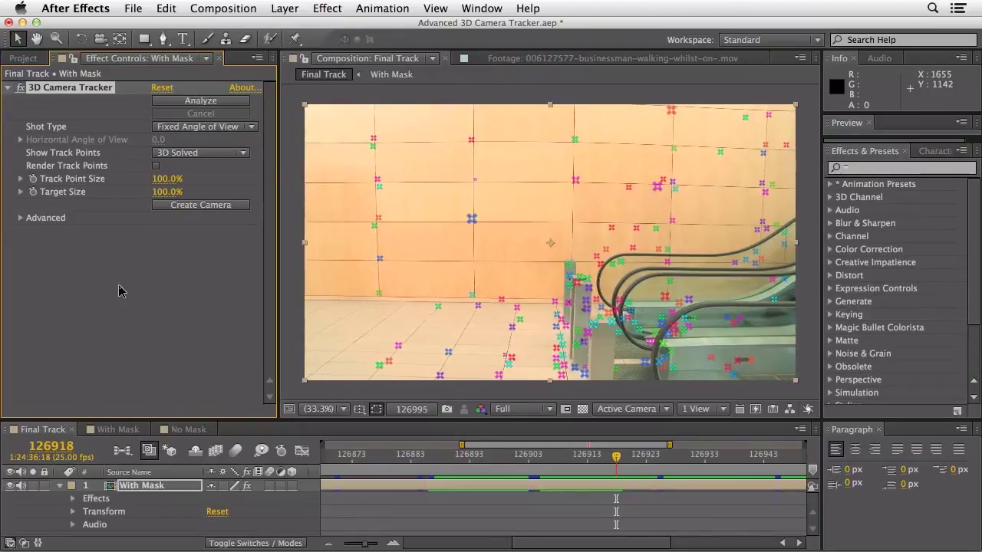
key("Home")
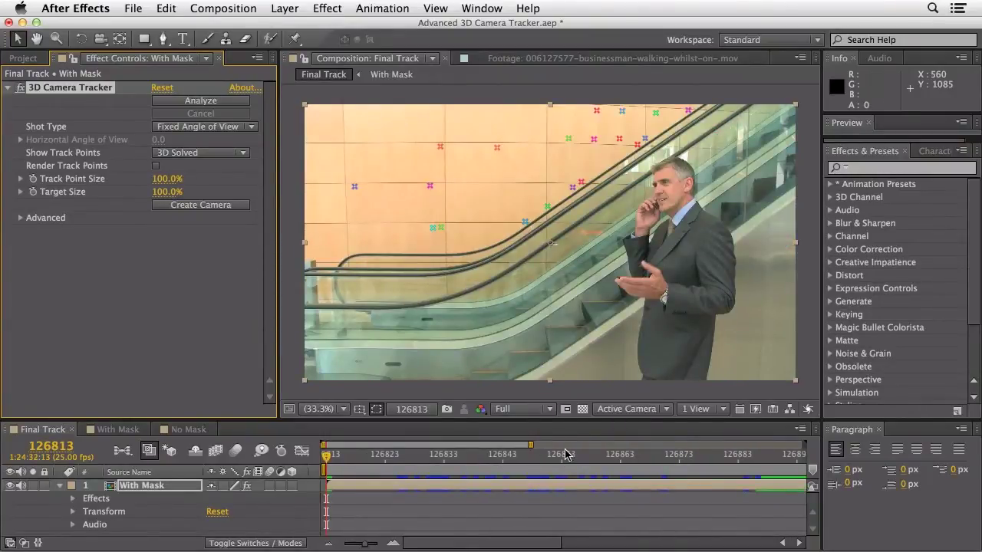
left_click_drag(613, 458, 758, 457)
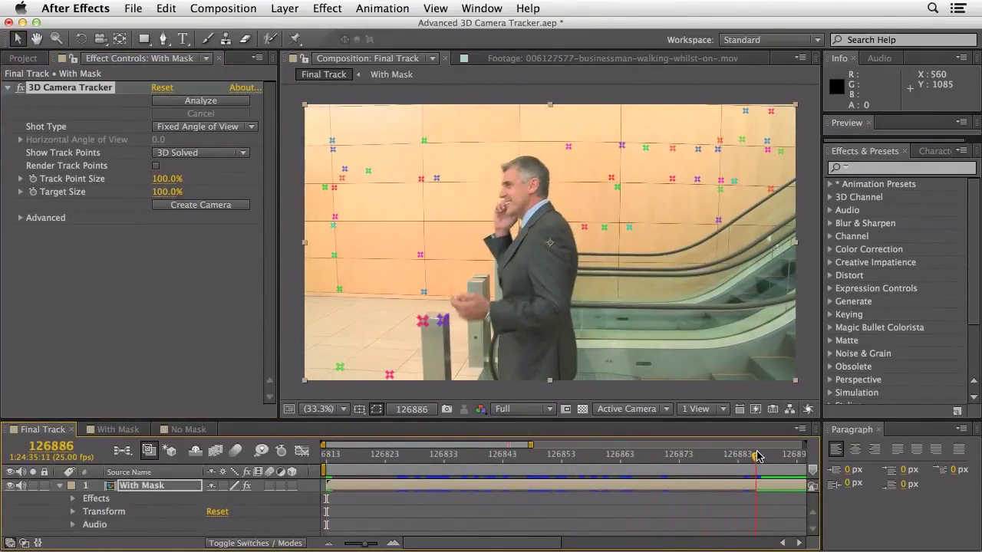
left_click(643, 228)
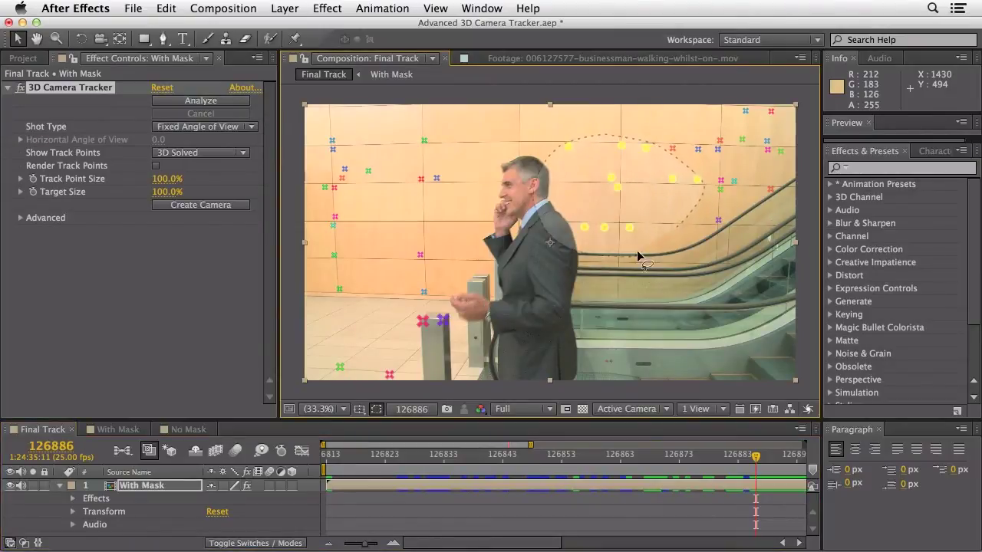
Step: Try selecting a cluster of wall track points, deselect them, and preview the tracked shot
left_click_drag(636, 251, 639, 248)
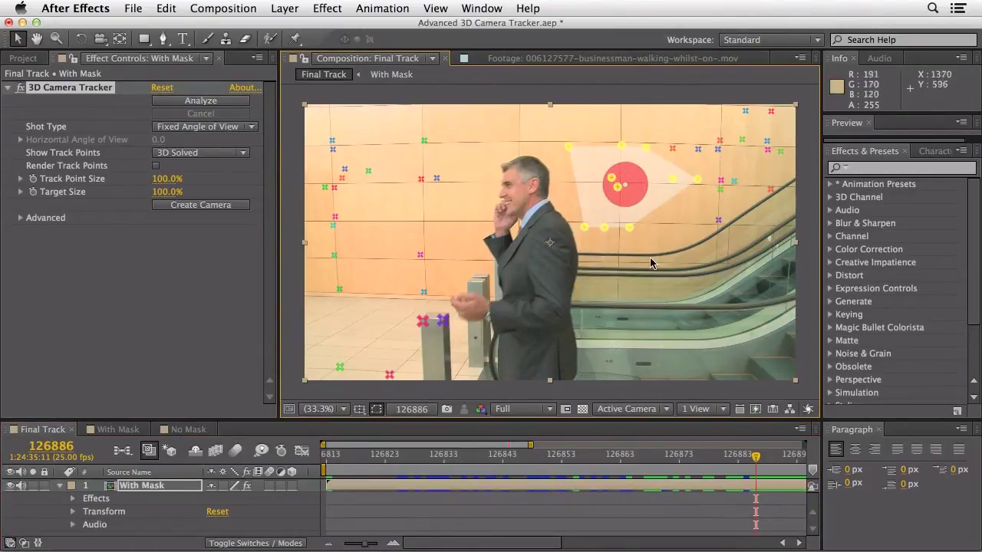
left_click(374, 328)
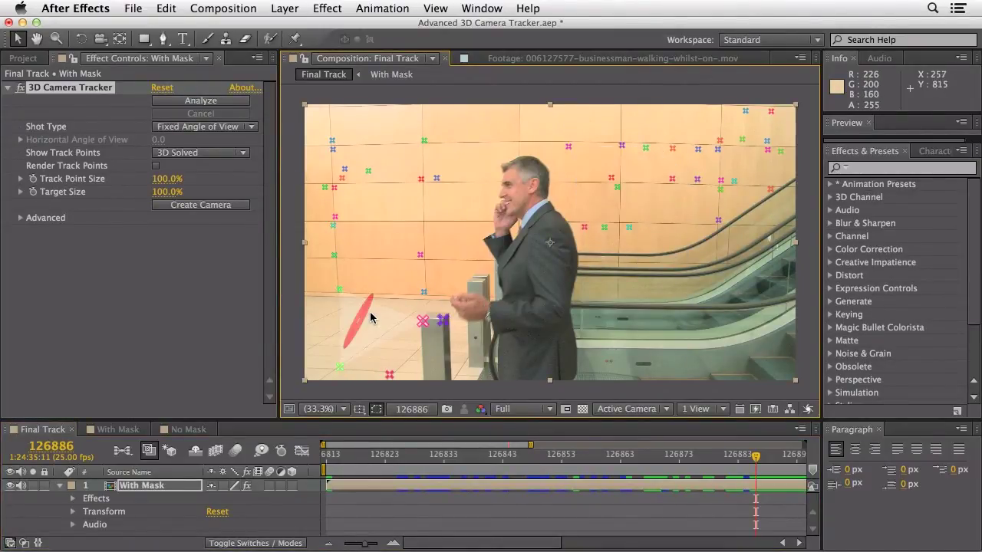
key("space")
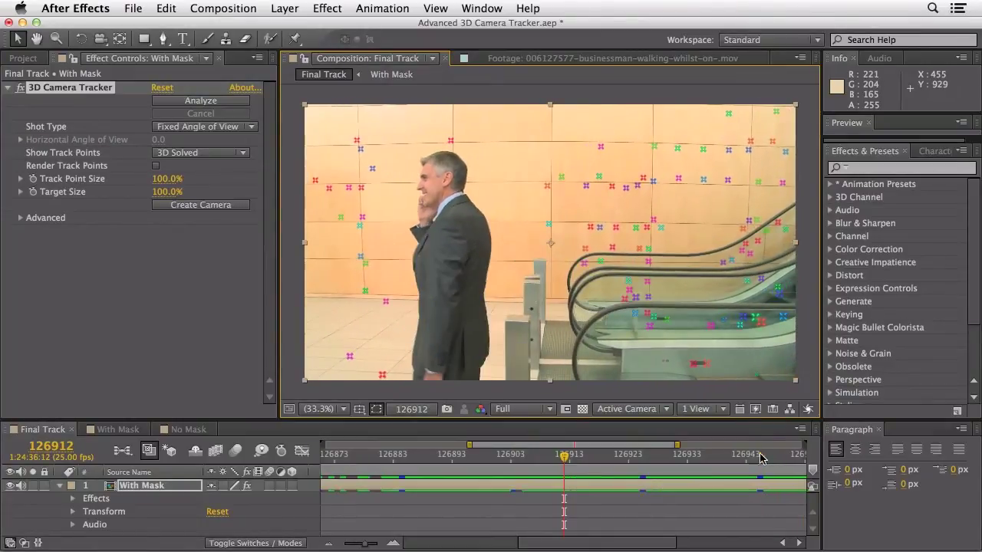
Step: Go to frame 126951 and review the track point's text-and-camera options without adding anything
left_click(788, 458)
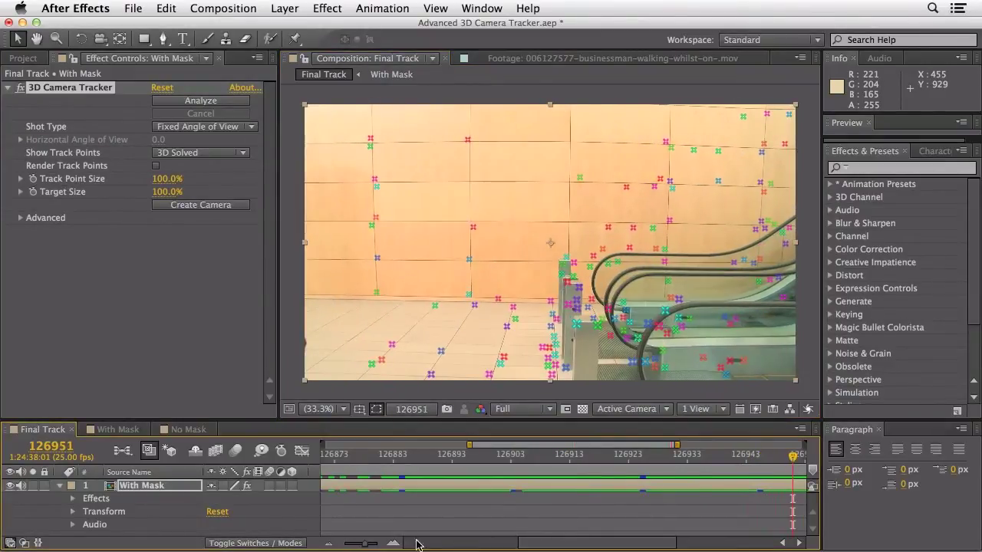
left_click_drag(368, 546, 341, 546)
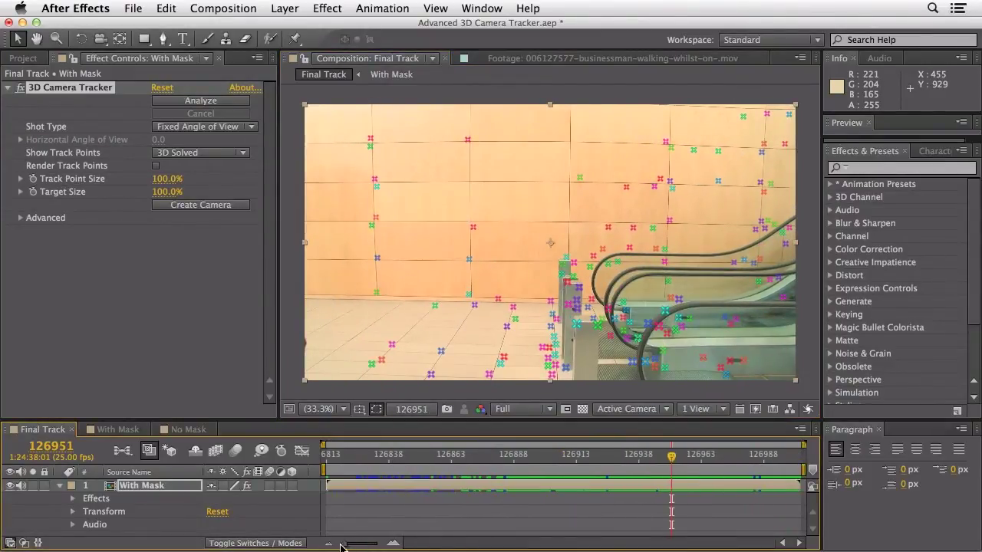
right_click(374, 181)
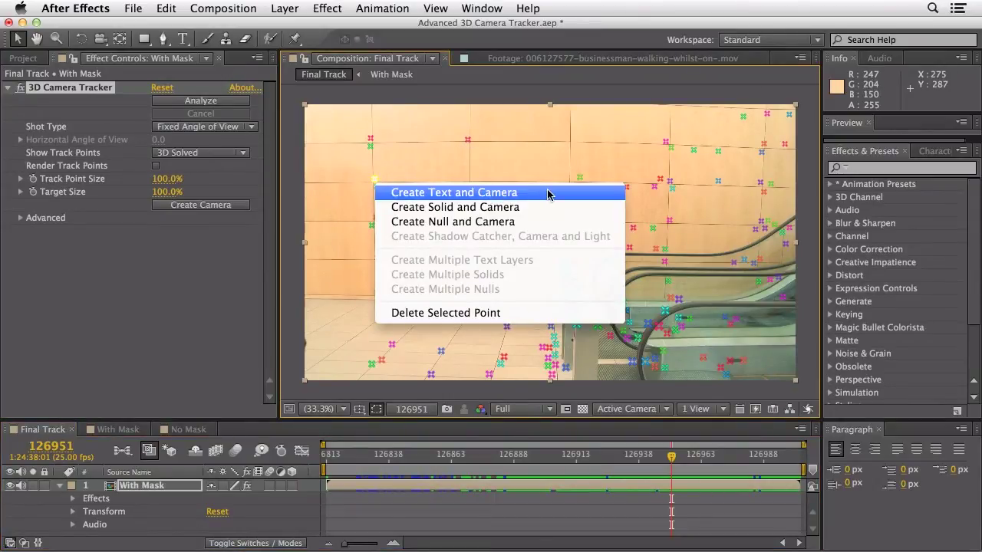
left_click(522, 170)
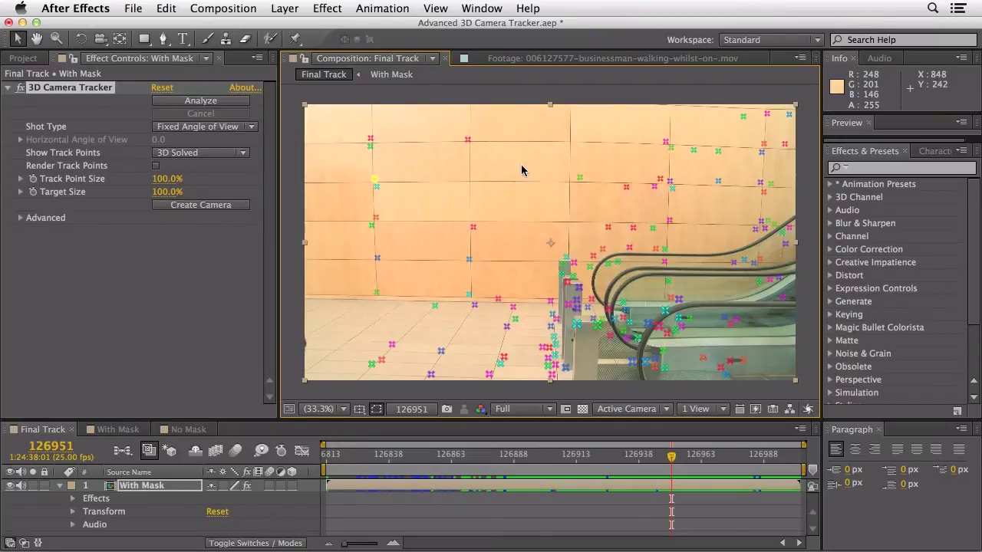